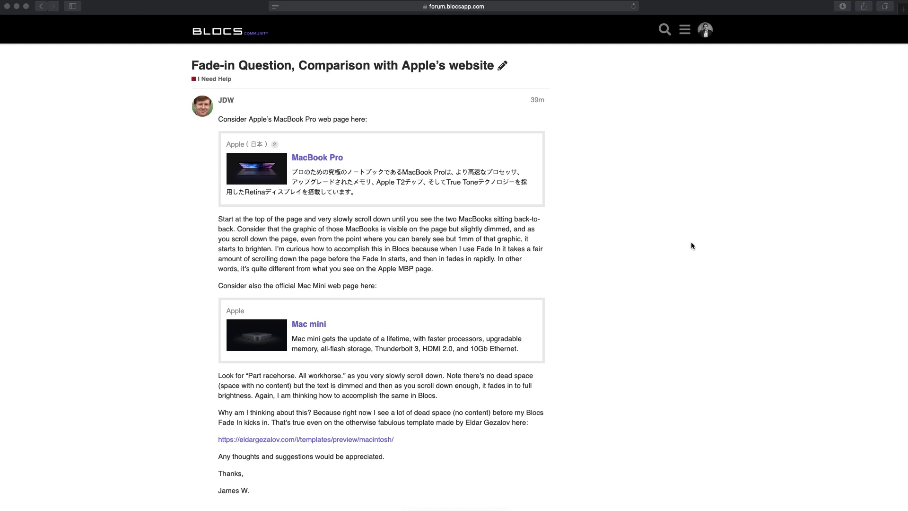
Step: Open the eldargezalov.com Mac mini template in a new Safari tab and view it
scroll(634, 300, down, 1)
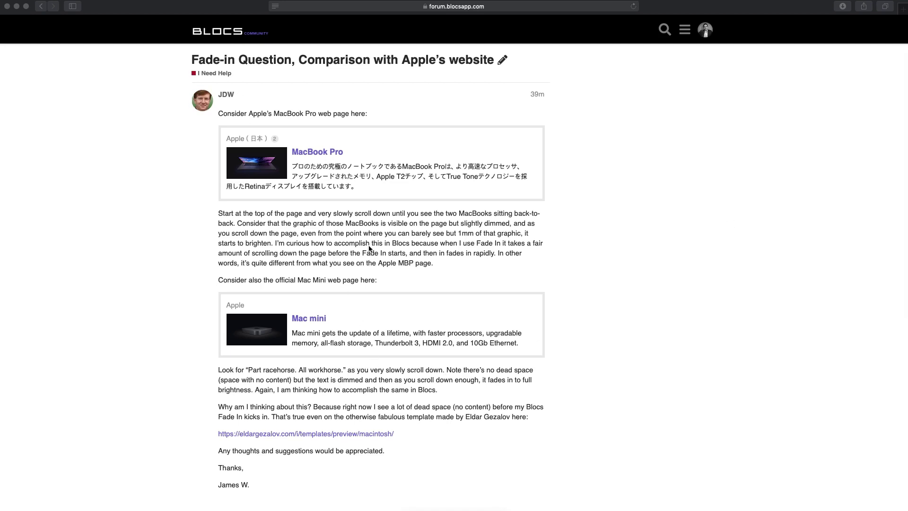
super+click(350, 434)
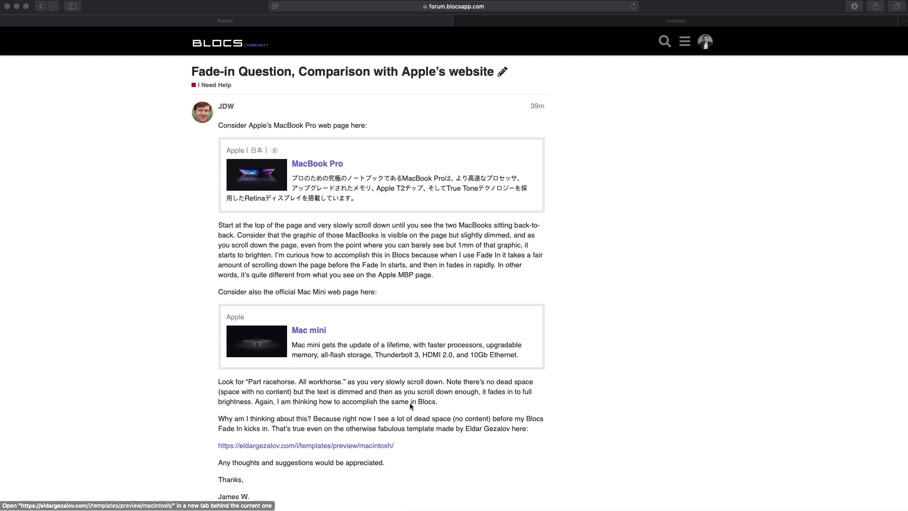
click(686, 20)
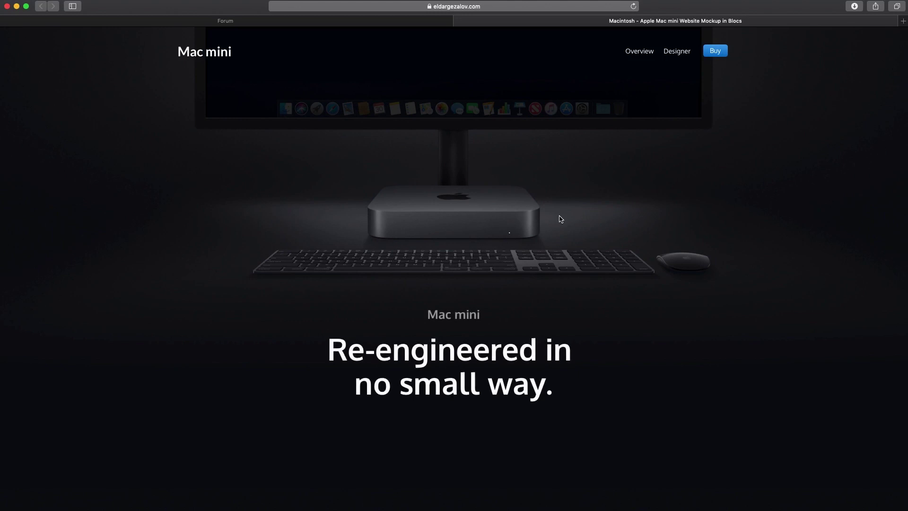
Step: Scroll through the Mac mini template page to watch its sections fade in
scroll(548, 274, down, 5)
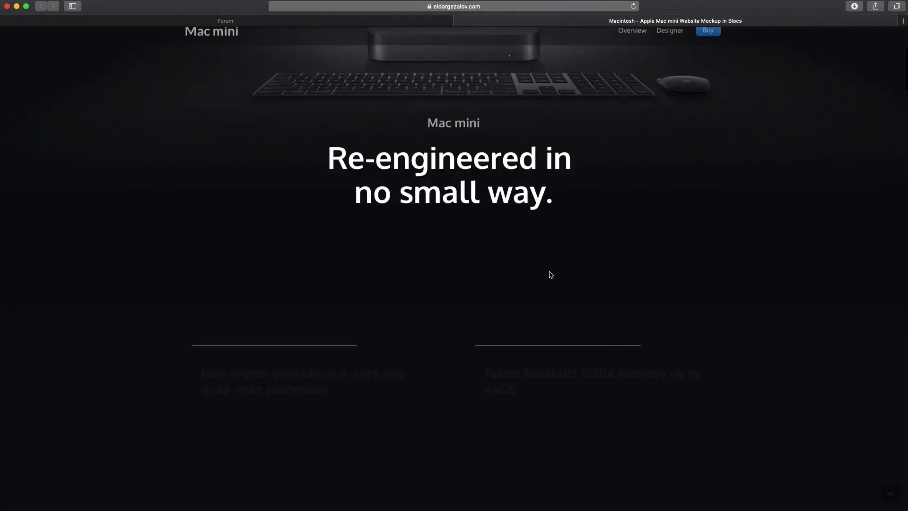
scroll(454, 309, down, 4)
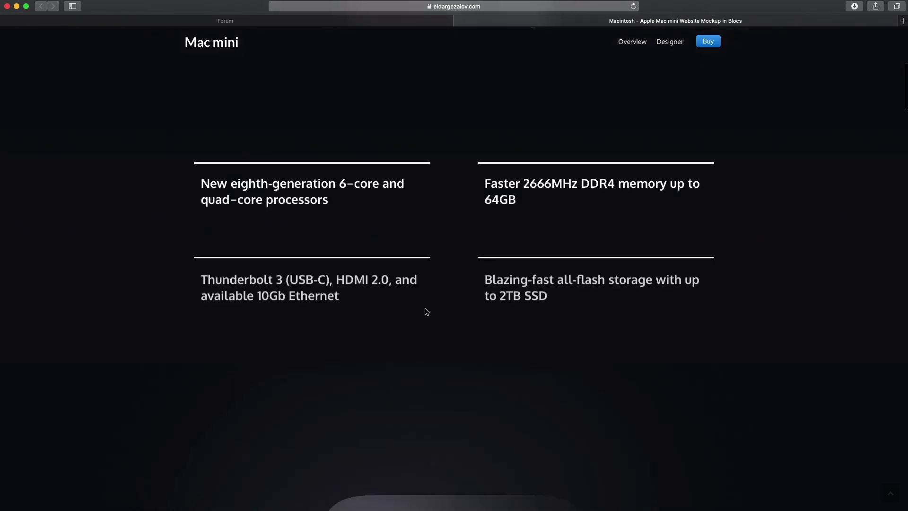
scroll(418, 347, down, 1)
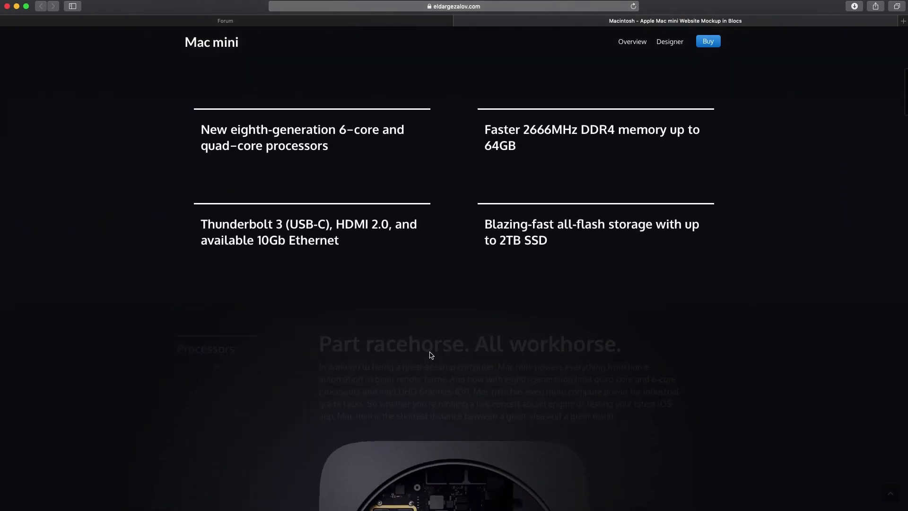
scroll(374, 341, down, 1)
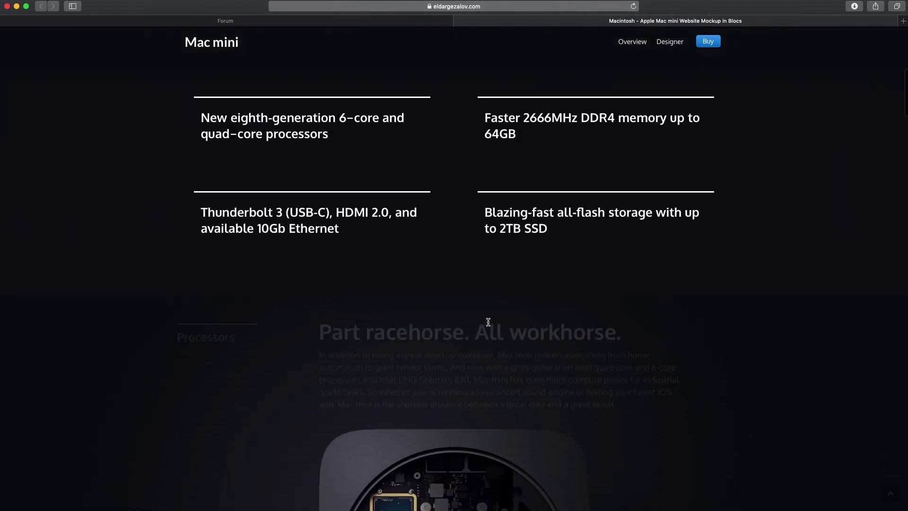
scroll(468, 326, up, 2)
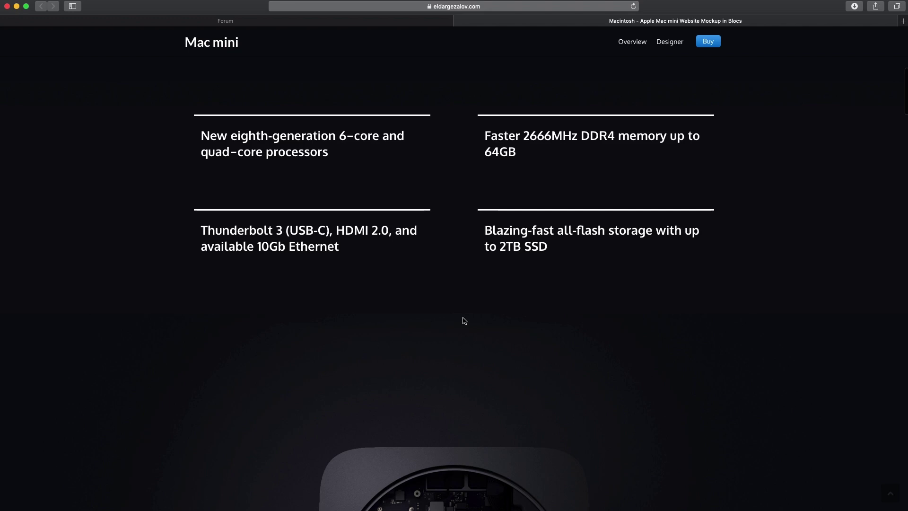
scroll(447, 313, down, 1)
scroll(446, 312, down, 1)
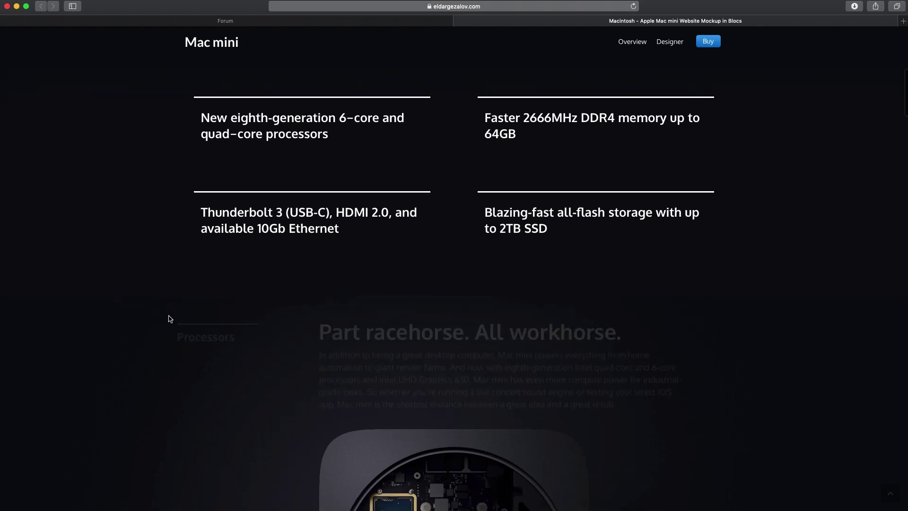
scroll(461, 315, down, 2)
scroll(460, 314, up, 4)
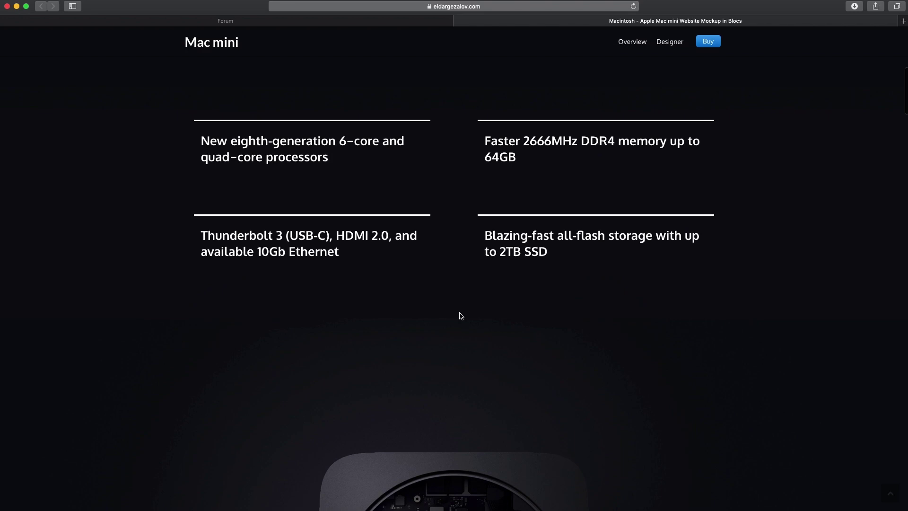
scroll(460, 314, down, 3)
scroll(460, 314, up, 2)
scroll(461, 315, down, 5)
scroll(460, 314, down, 3)
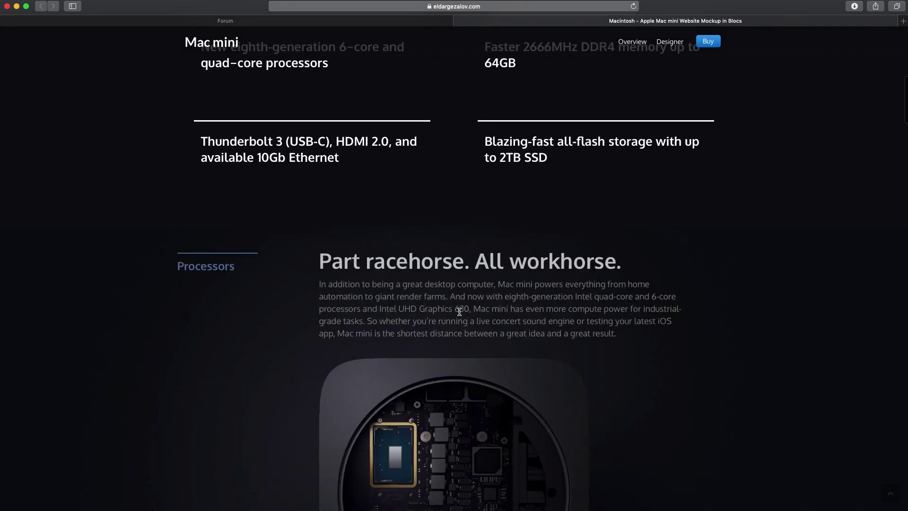
scroll(455, 316, down, 2)
scroll(455, 315, down, 4)
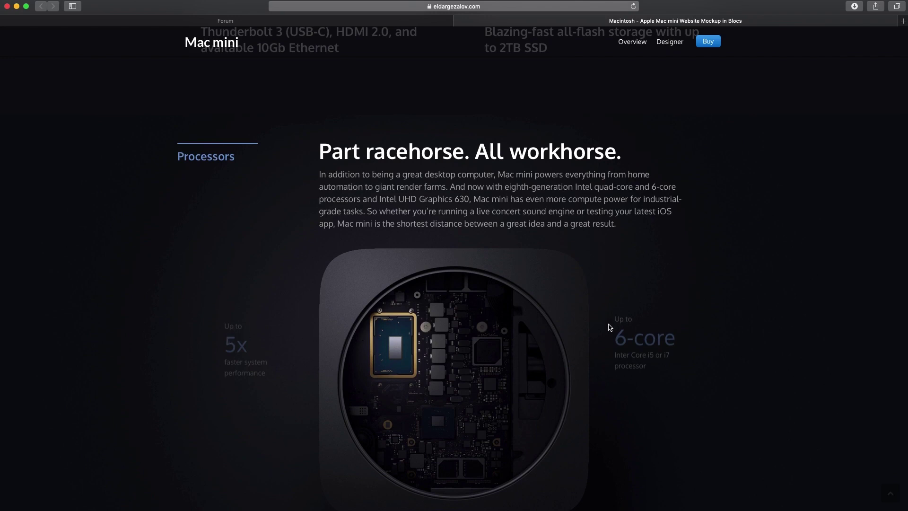
scroll(540, 335, down, 8)
scroll(541, 332, up, 12)
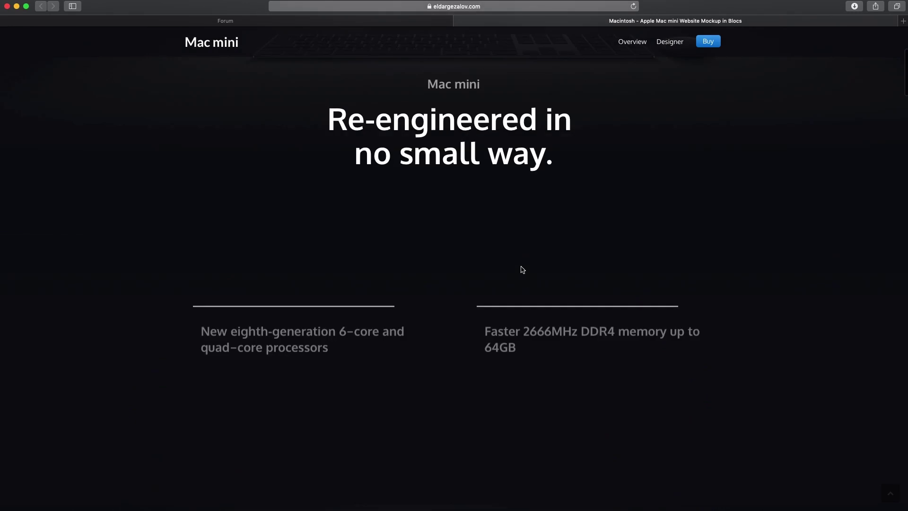
Step: Go back to the forum thread, then bring up the Macintosh project in Blocs
click(389, 21)
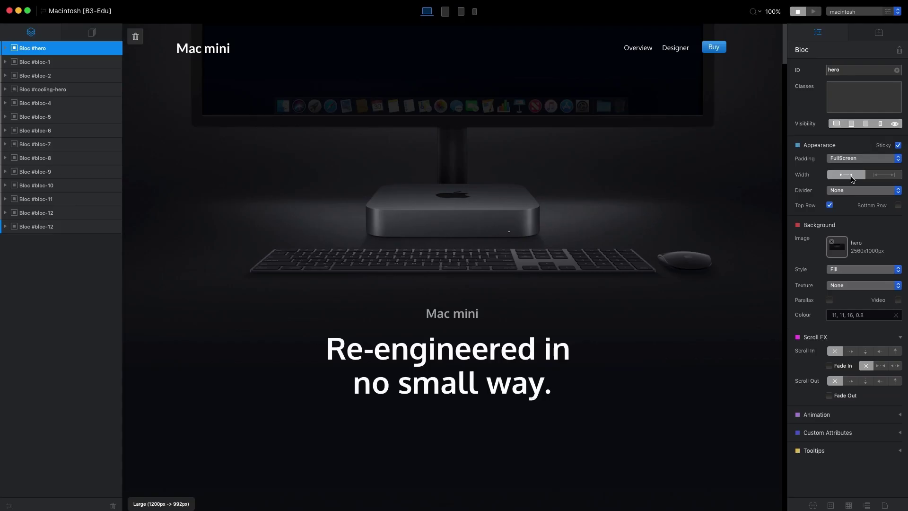
scroll(598, 201, down, 10)
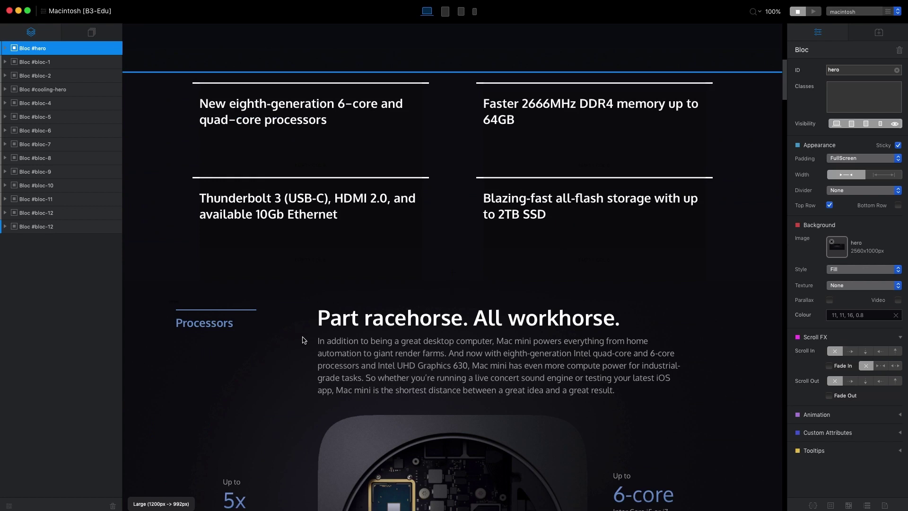
Step: Select the row around 'Part racehorse. All workhorse.' and give it the class 'animation'
click(300, 342)
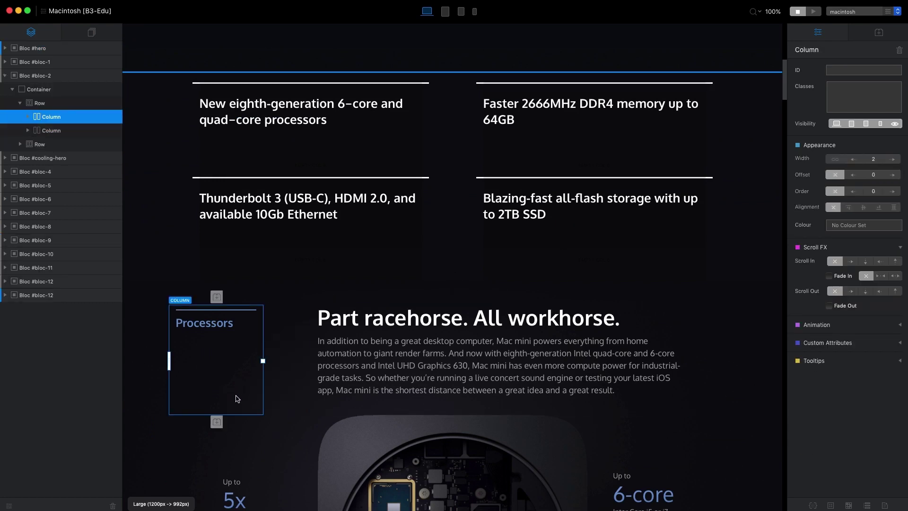
click(290, 418)
click(312, 367)
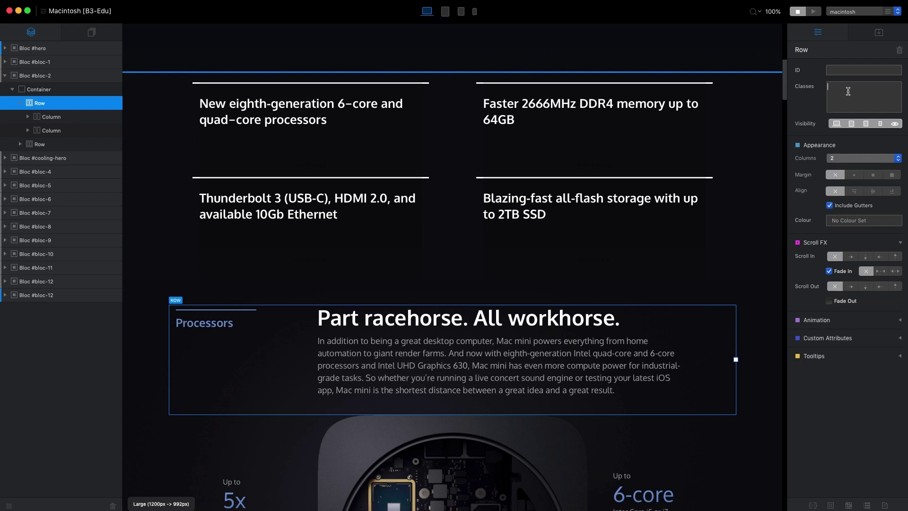
text(an)
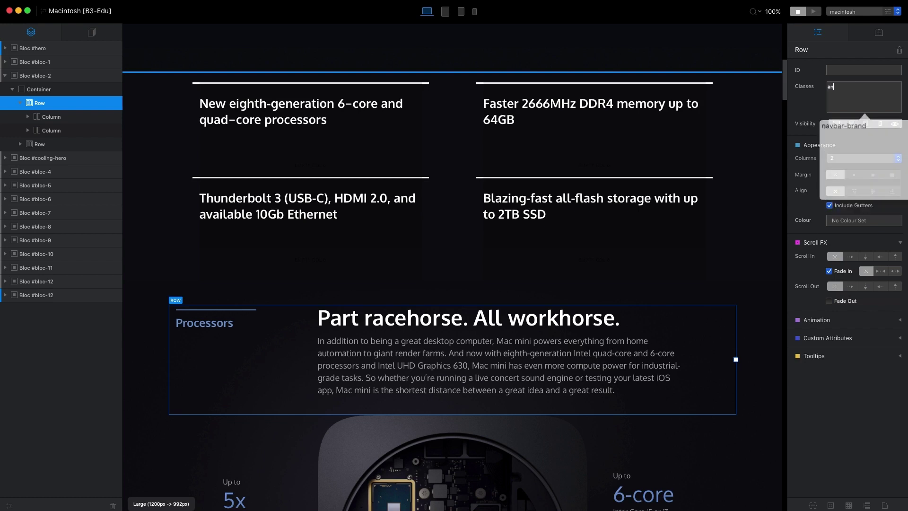
text(imat)
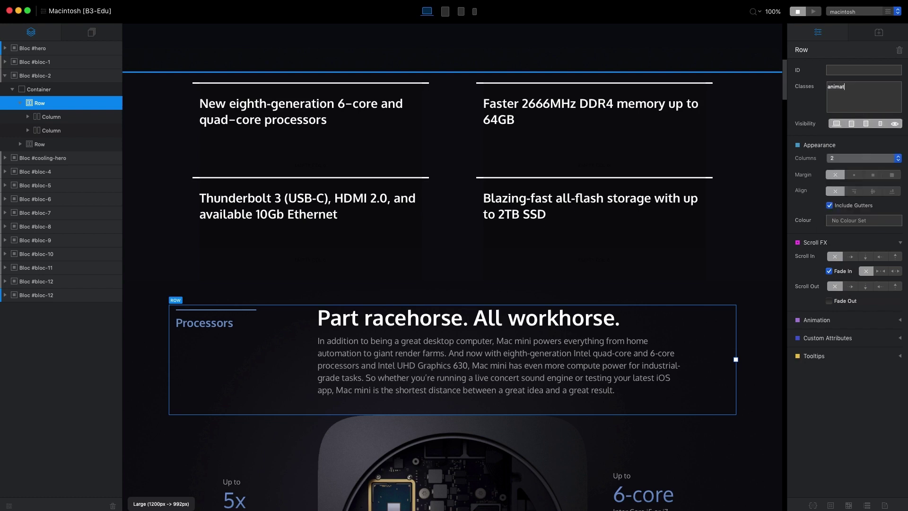
text(ion)
key(Return)
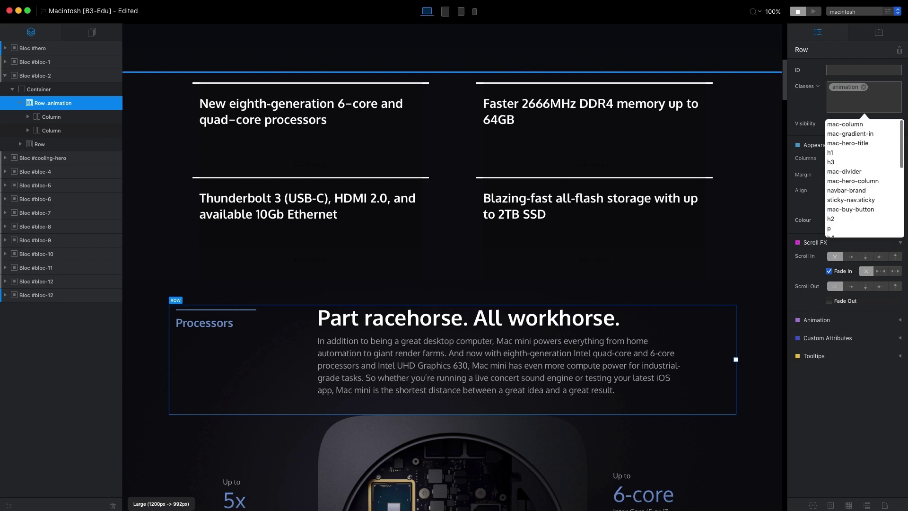
Step: Set the animation class to 500 padding and -500 margin in the Class Editor
double_click(849, 90)
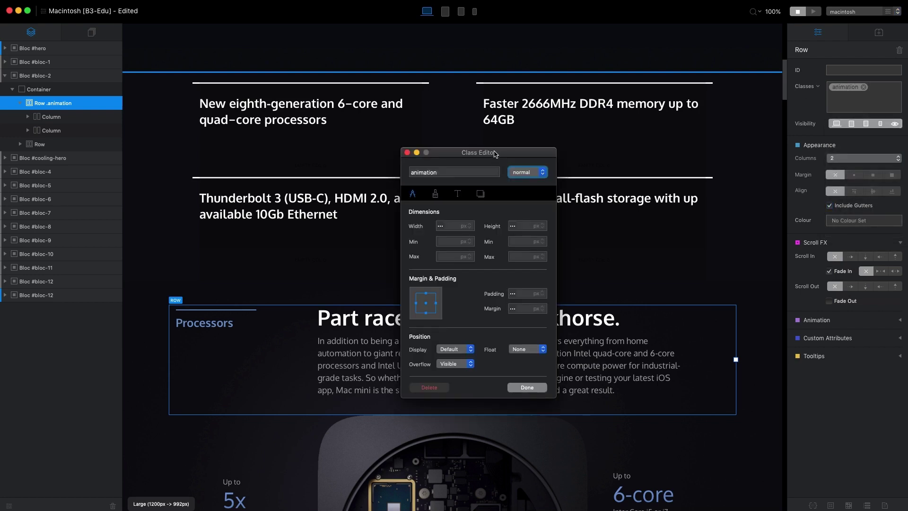
drag(495, 154, 624, 147)
click(563, 283)
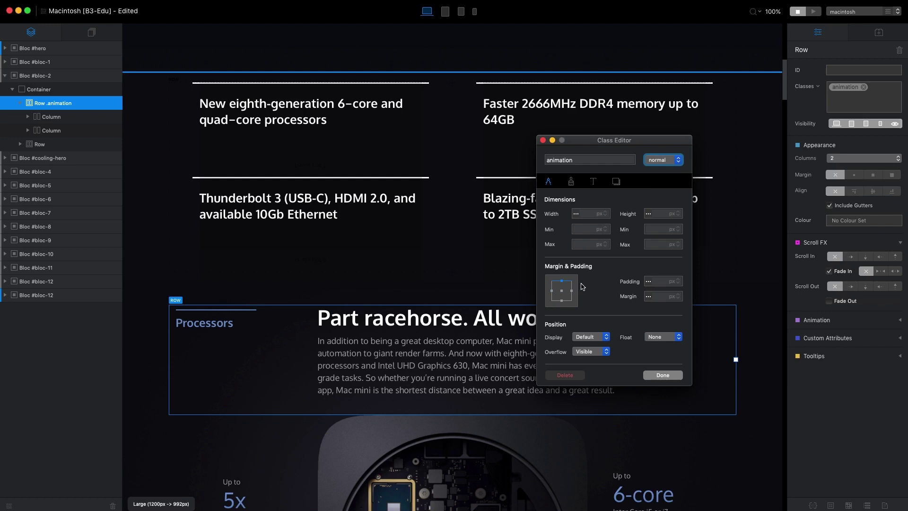
click(669, 281)
text(500)
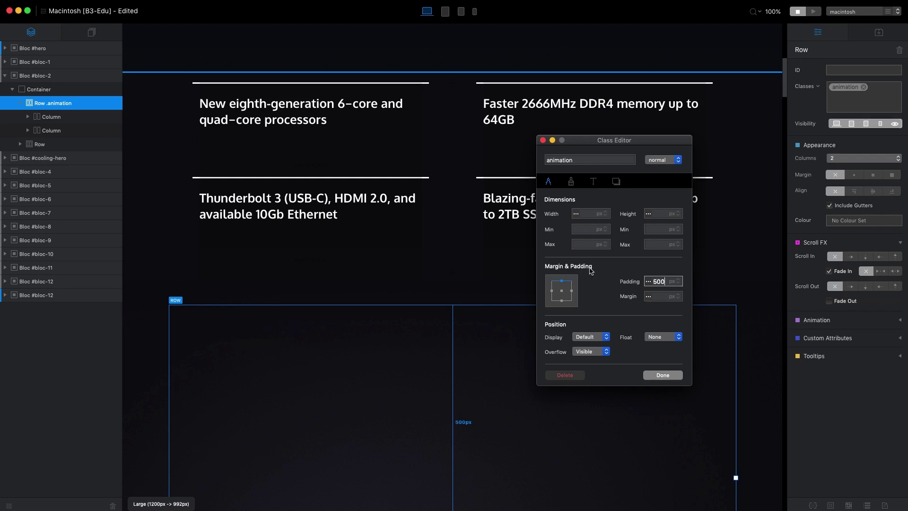
click(399, 355)
scroll(406, 352, down, 3)
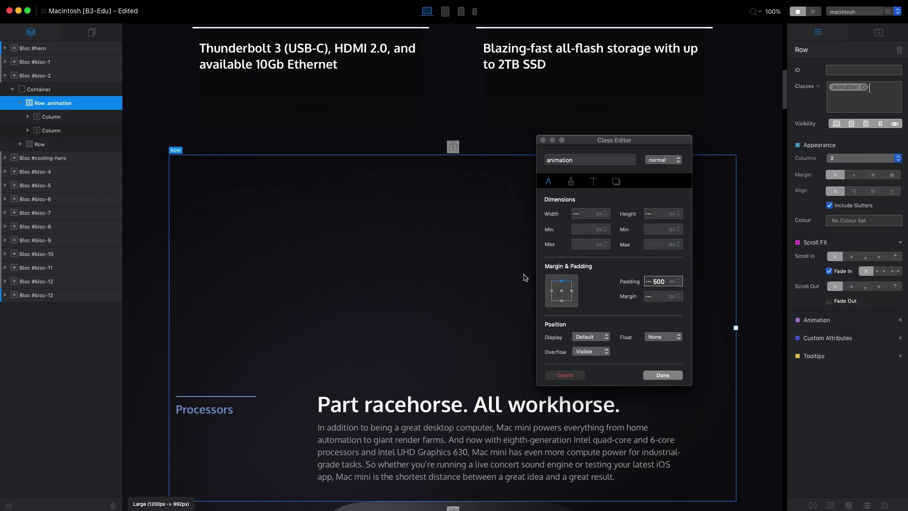
click(669, 297)
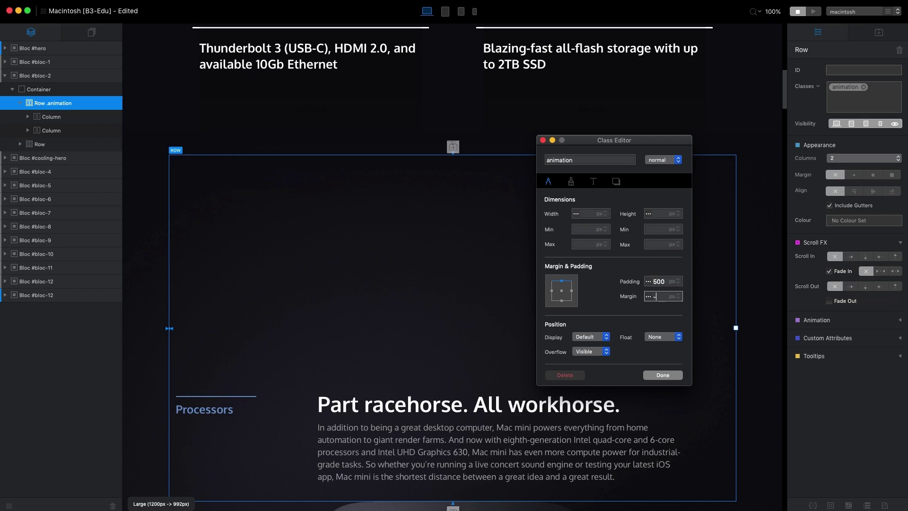
text(-500)
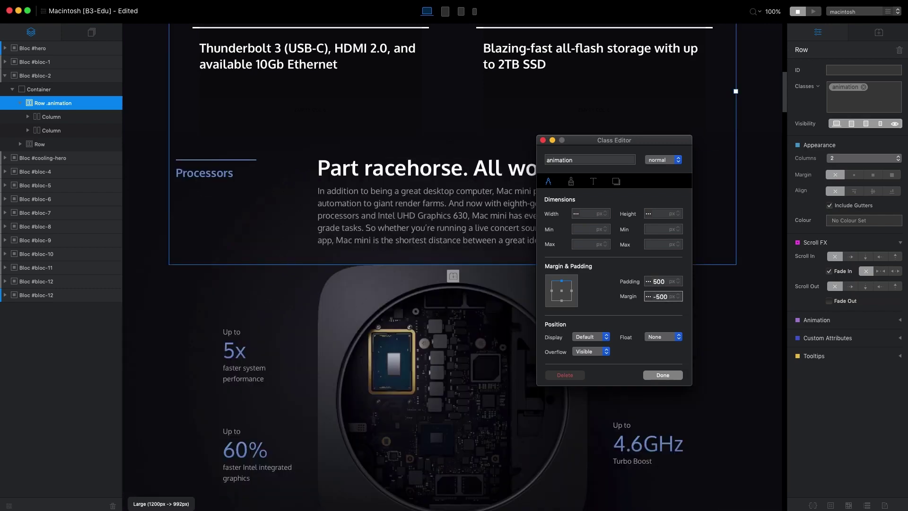
scroll(703, 314, up, 5)
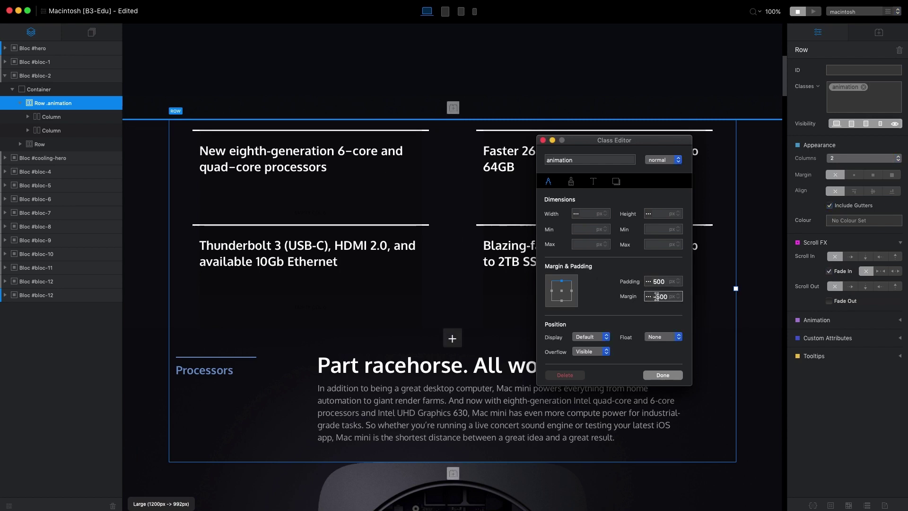
click(662, 375)
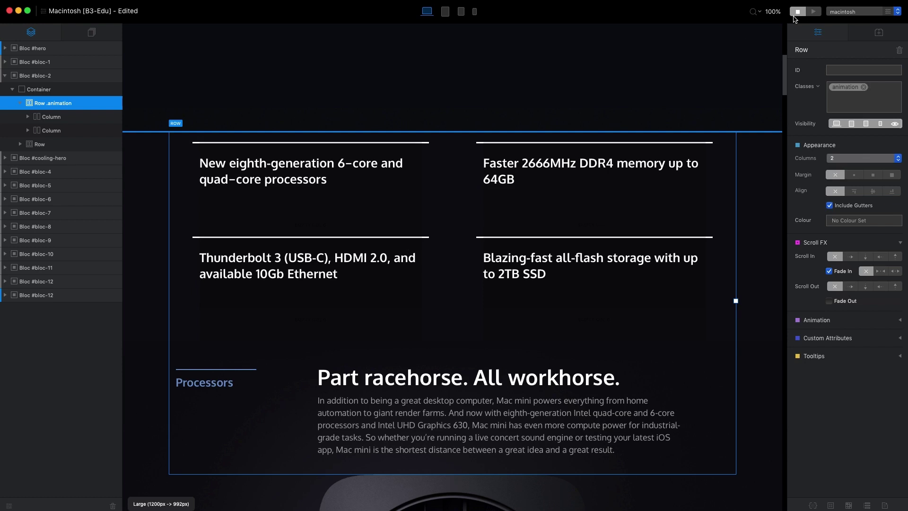
Step: Preview the edited page in Safari and scroll the online version for comparison
click(797, 14)
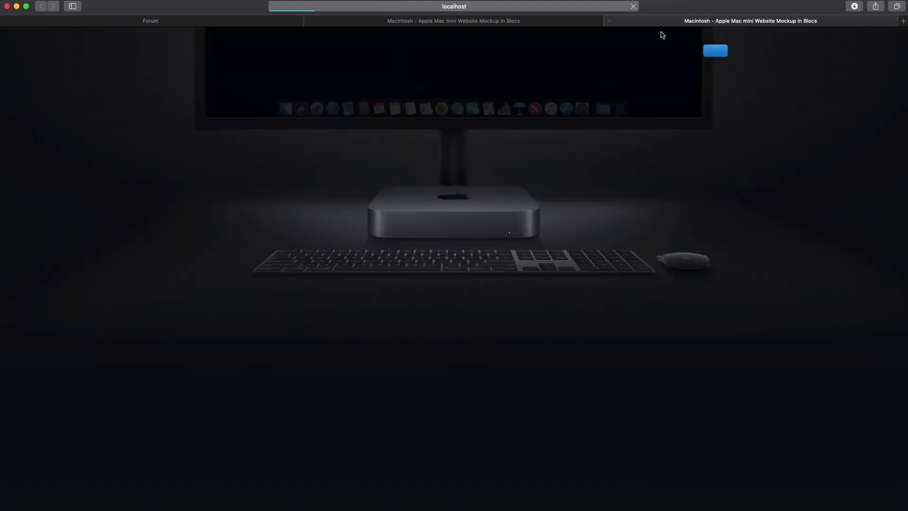
click(538, 24)
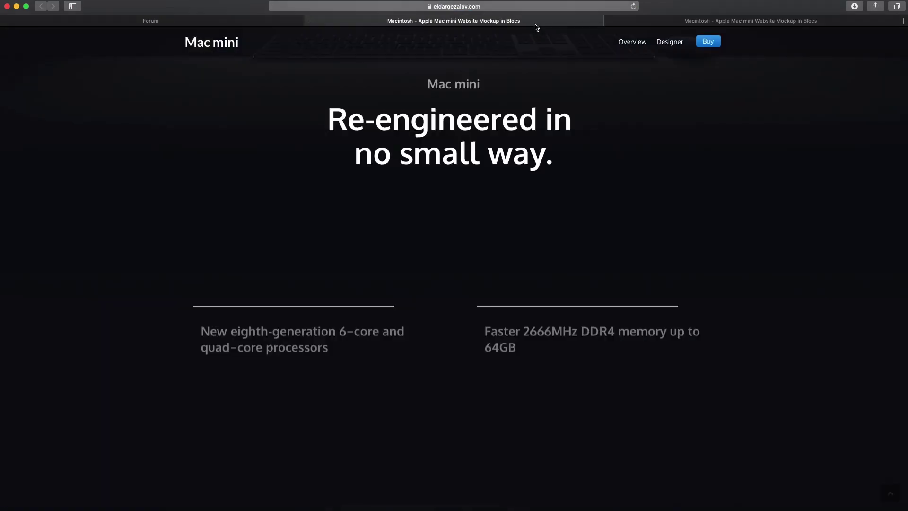
scroll(506, 182, down, 5)
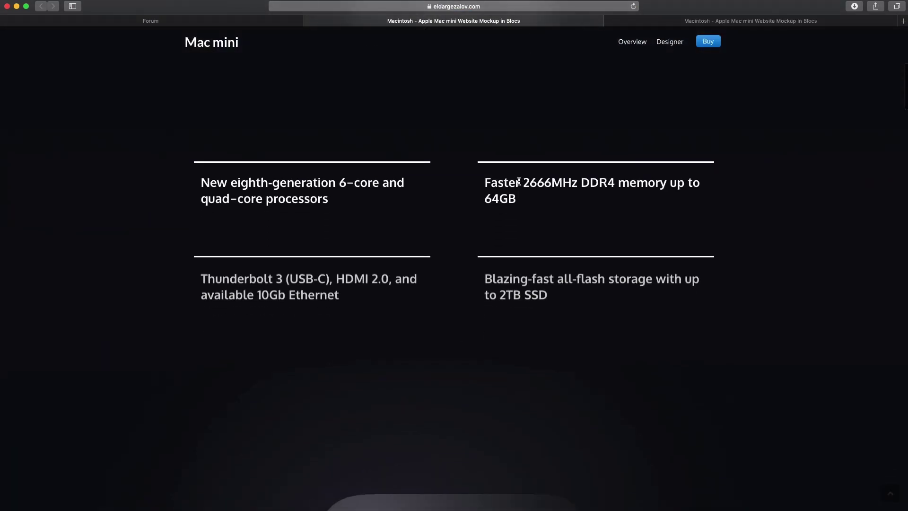
scroll(519, 182, down, 2)
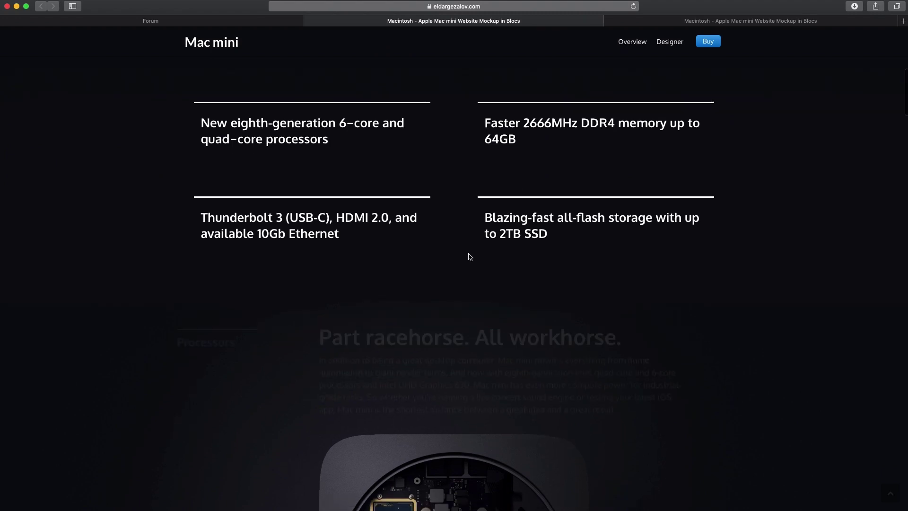
Step: Scroll the localhost preview to watch the feature rows fade in
click(729, 20)
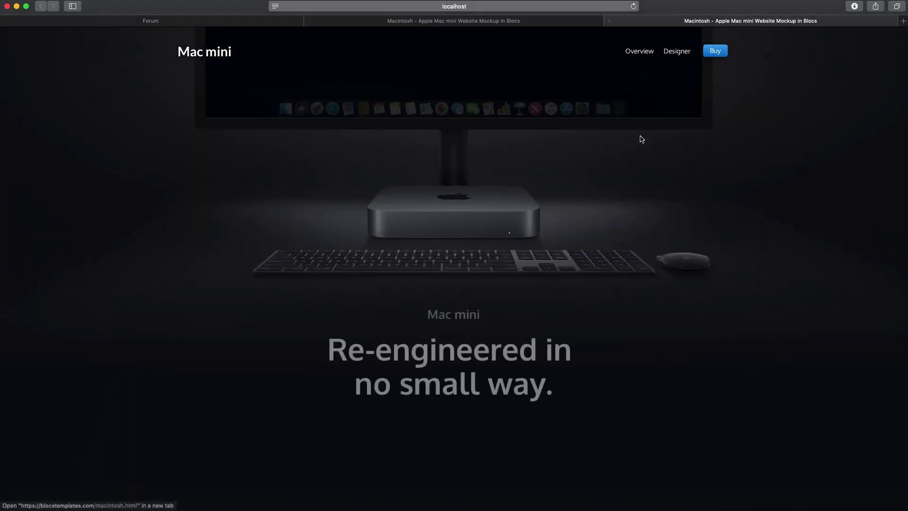
scroll(552, 217, down, 8)
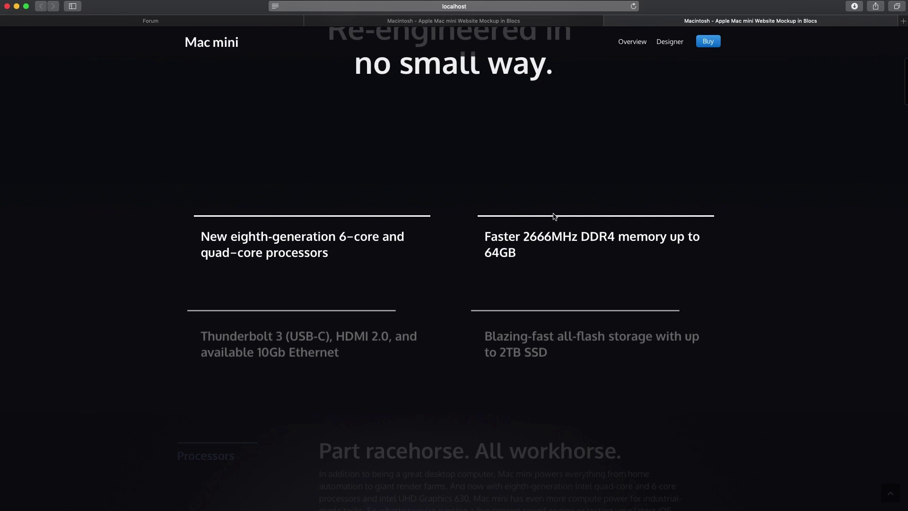
scroll(473, 392, up, 1)
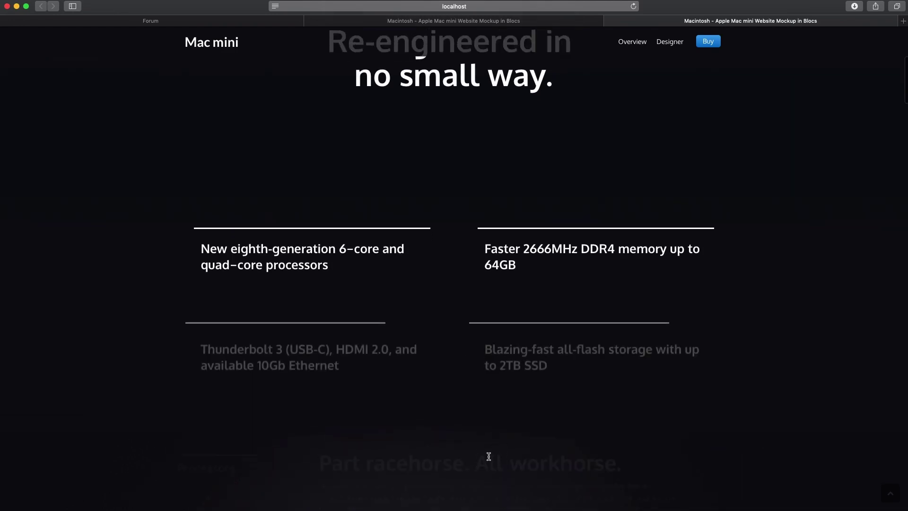
scroll(488, 456, down, 1)
scroll(480, 468, down, 5)
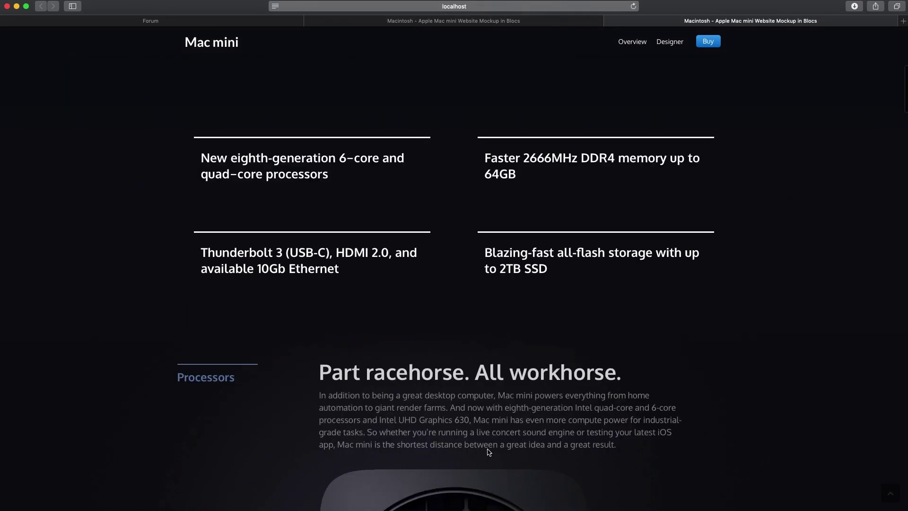
scroll(544, 236, down, 1)
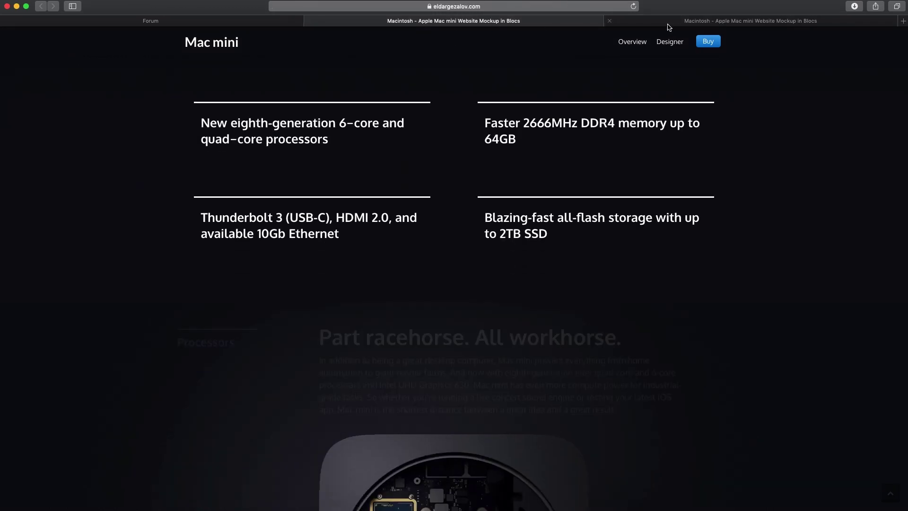
scroll(580, 114, up, 1)
scroll(574, 120, down, 1)
Step: Switch between the online and localhost tabs comparing when the fade-ins start
click(553, 23)
click(688, 21)
click(582, 25)
click(662, 25)
scroll(584, 150, down, 2)
scroll(612, 35, up, 4)
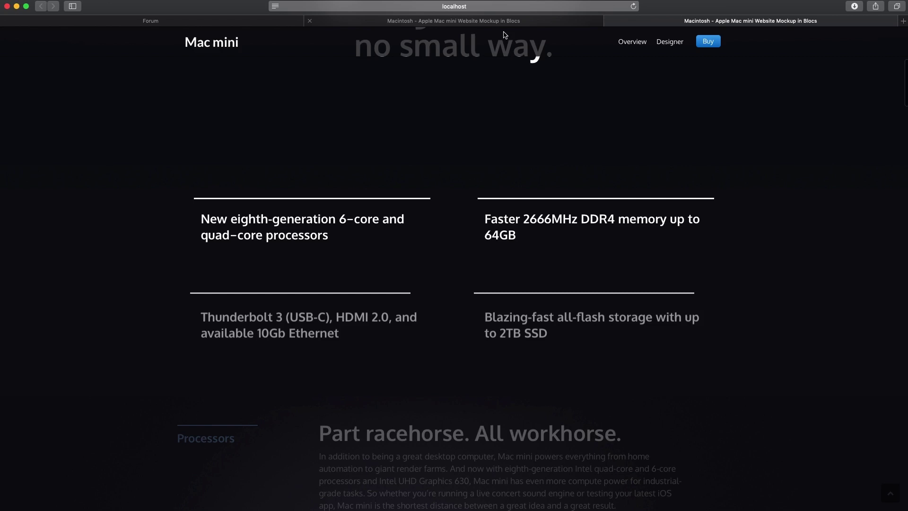
key(alt+super+r)
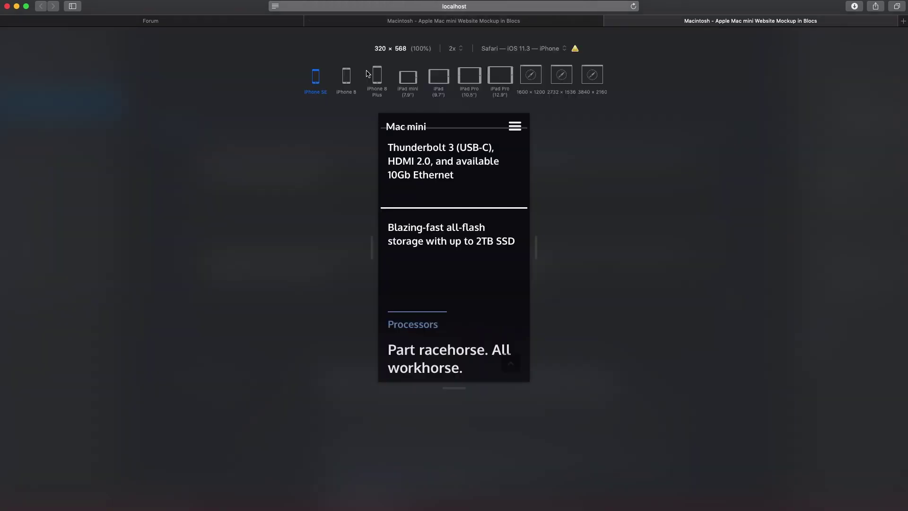
scroll(466, 189, down, 4)
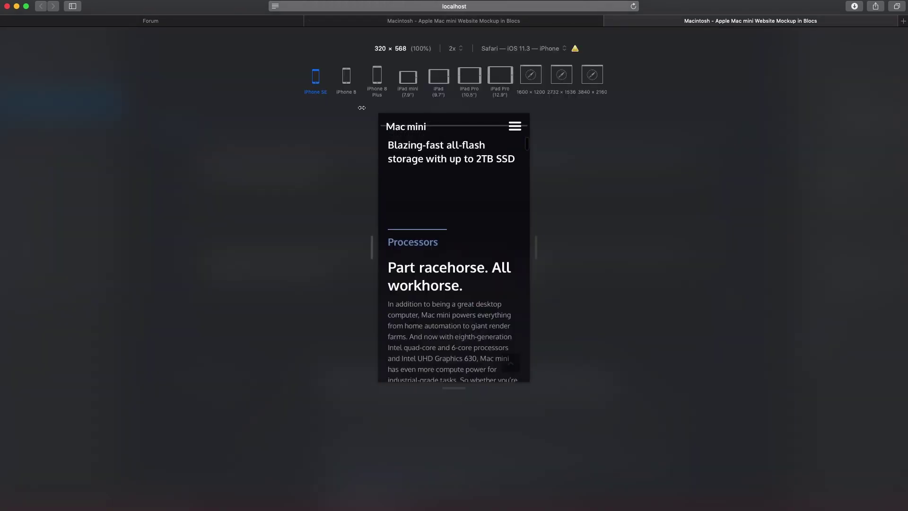
click(346, 78)
scroll(473, 246, up, 3)
scroll(471, 242, down, 2)
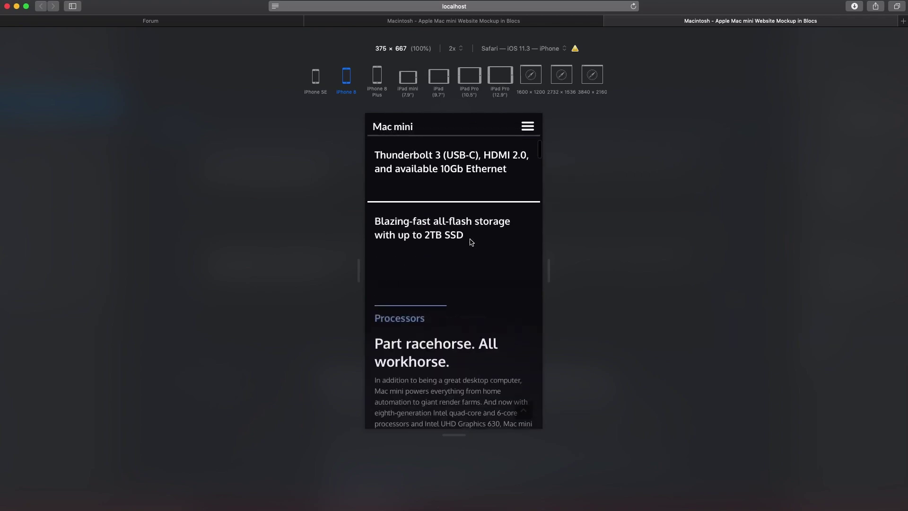